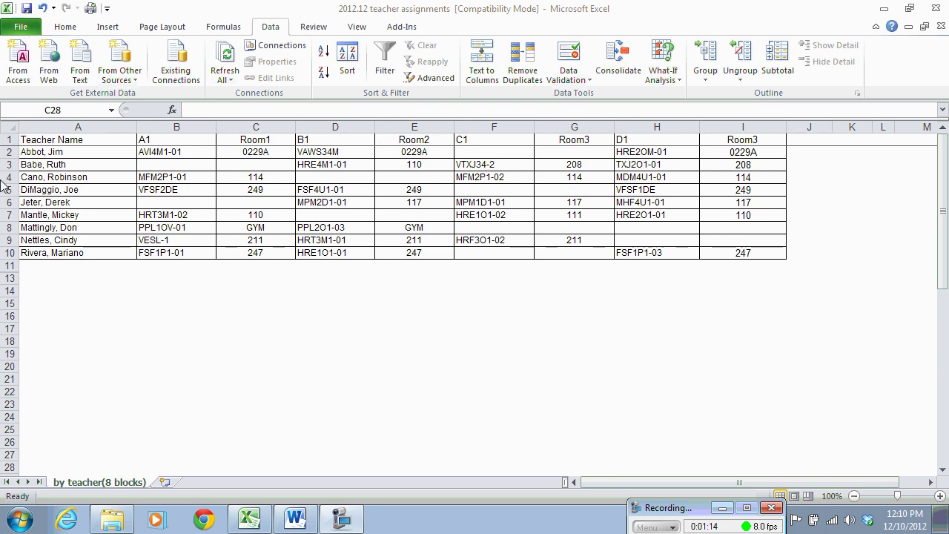
Save a copy of the workbook to the Desktop as "sample timetable" and close it.
click(22, 25)
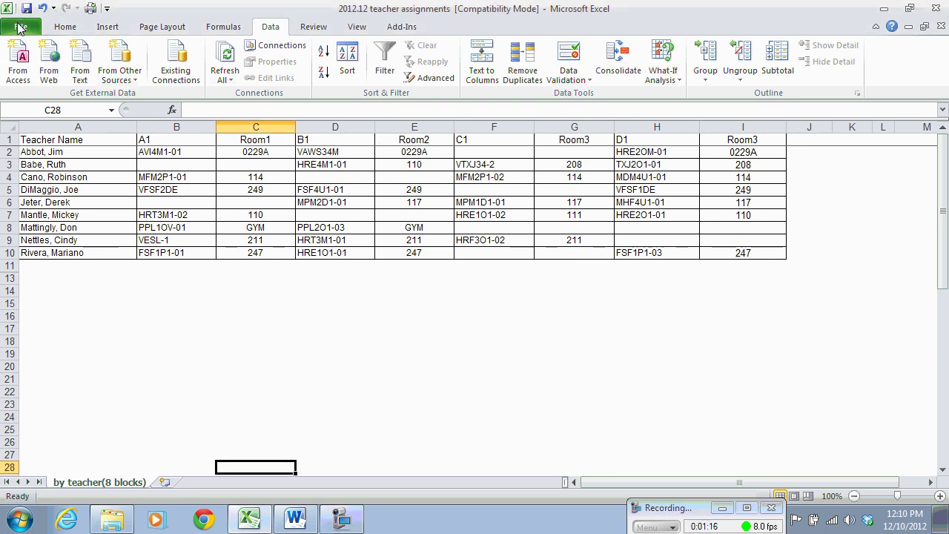
click(21, 27)
click(31, 72)
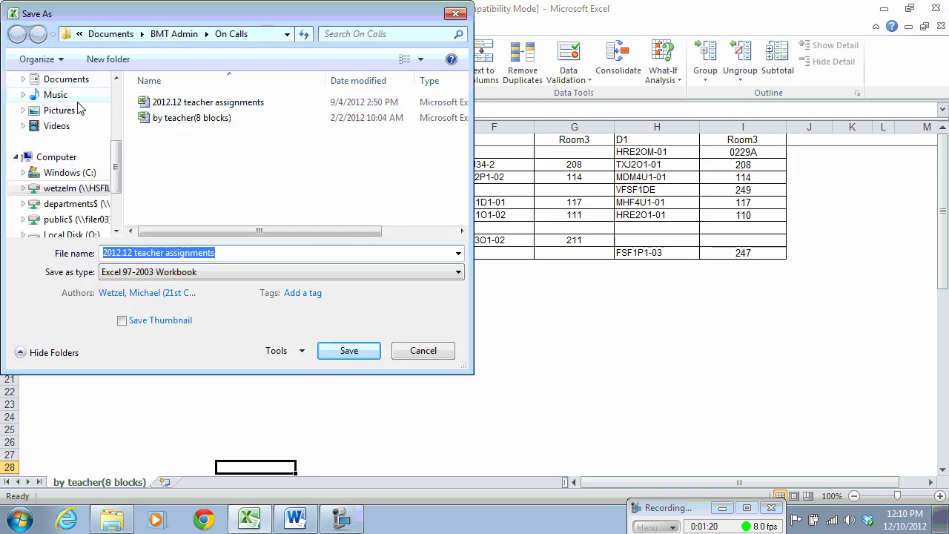
scroll(58, 123, up, 3)
click(60, 133)
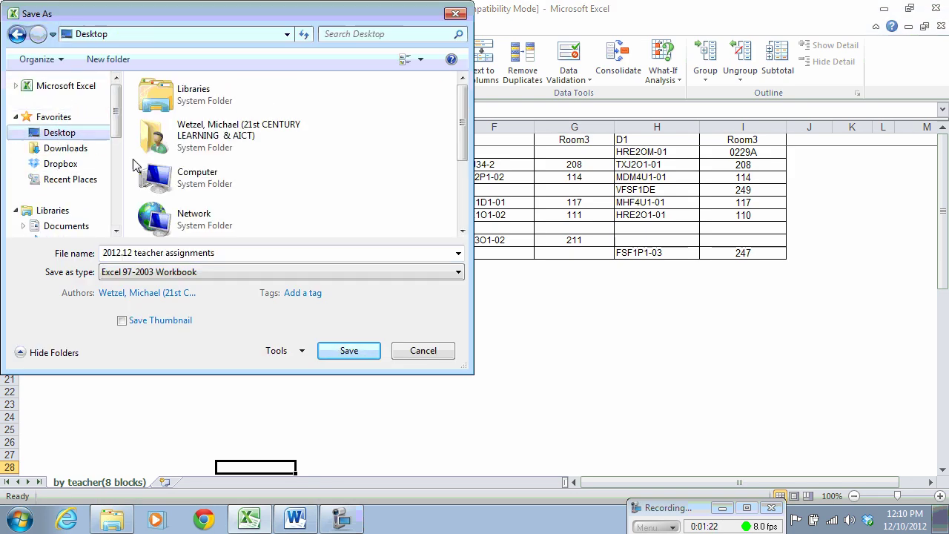
click(135, 252)
text(sample.)
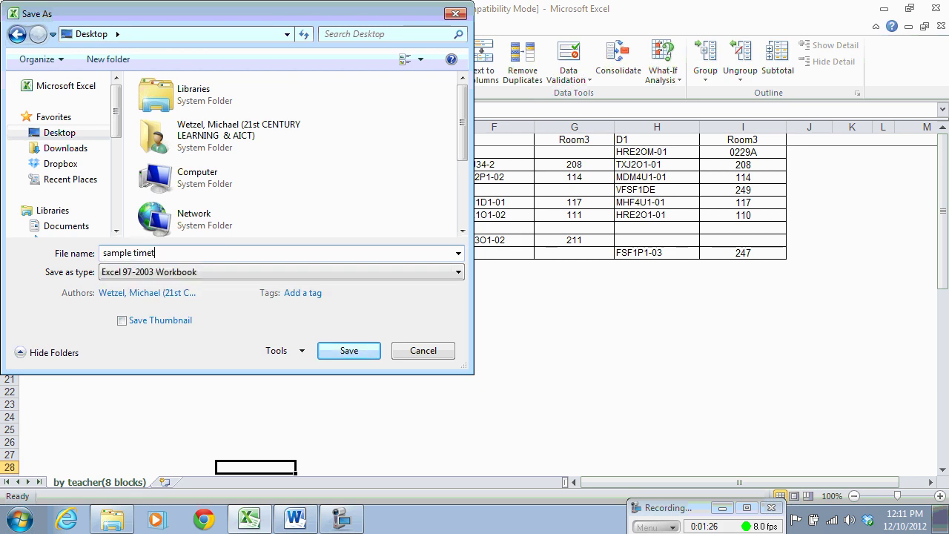
click(344, 351)
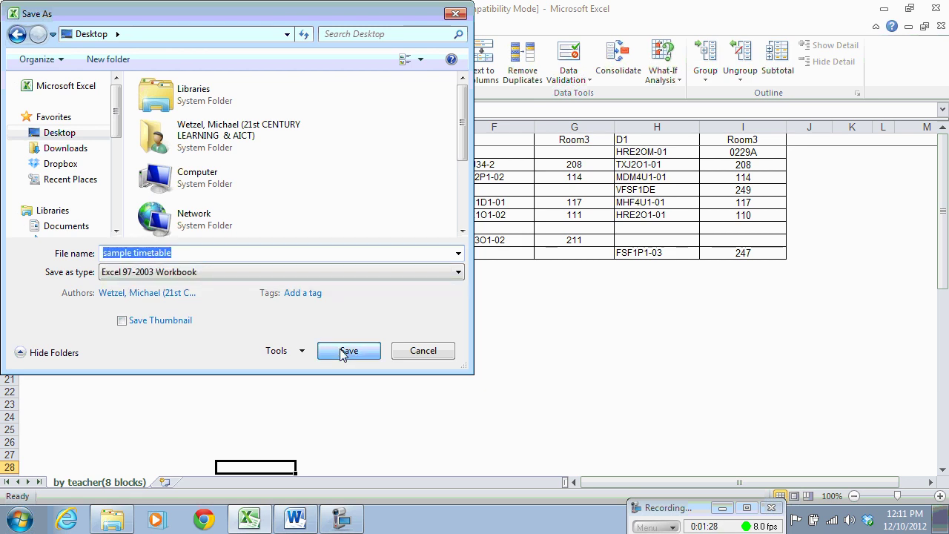
click(936, 11)
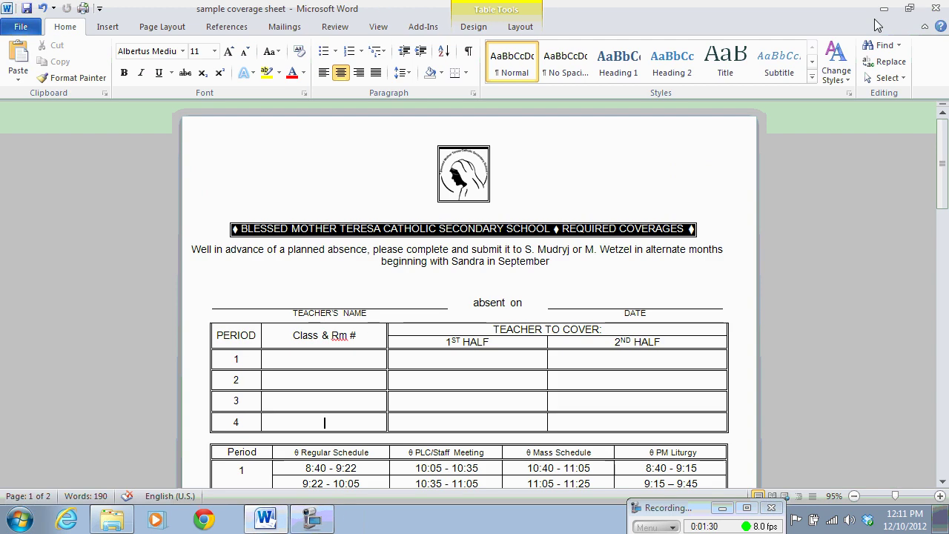
Start a Letters mail merge in the sample coverage sheet, with the insertion point on the teacher's name line.
scroll(604, 195, down, 2)
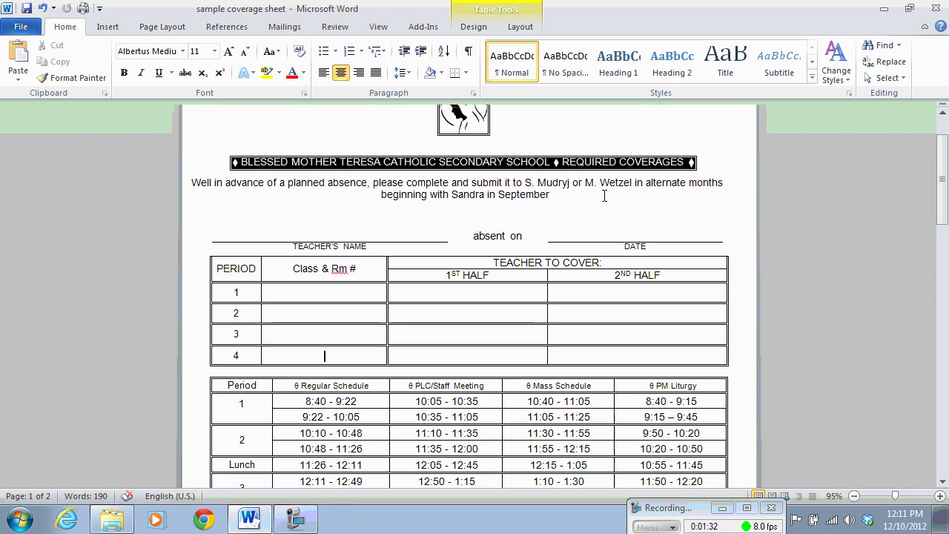
scroll(653, 204, up, 2)
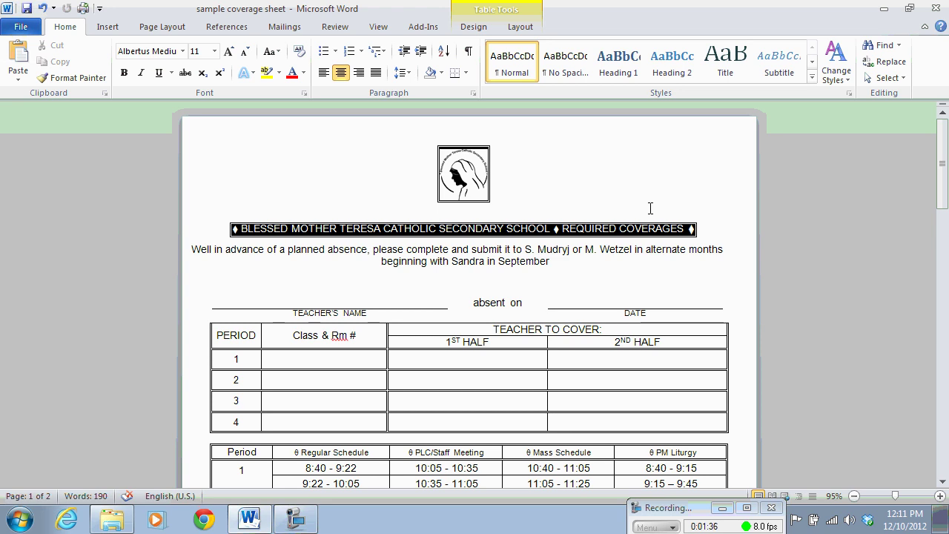
scroll(596, 194, down, 2)
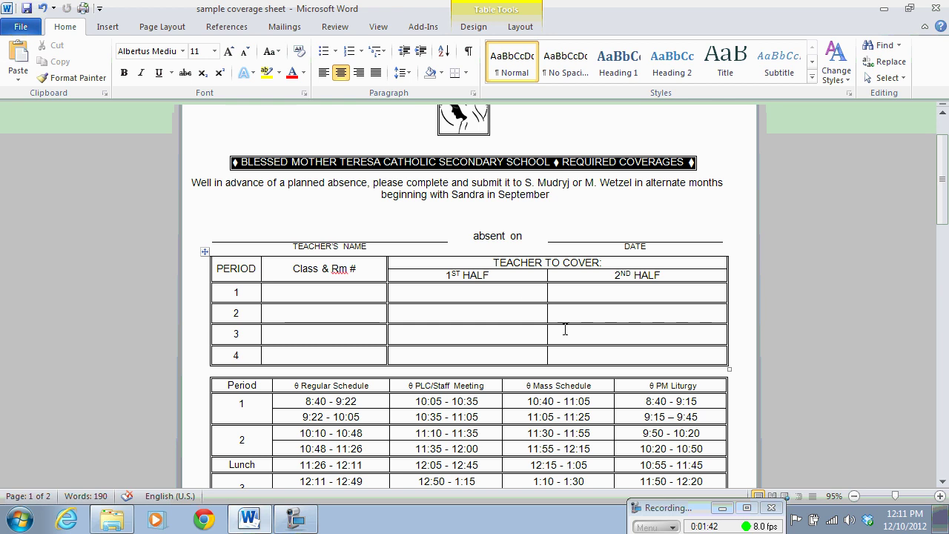
scroll(564, 331, down, 2)
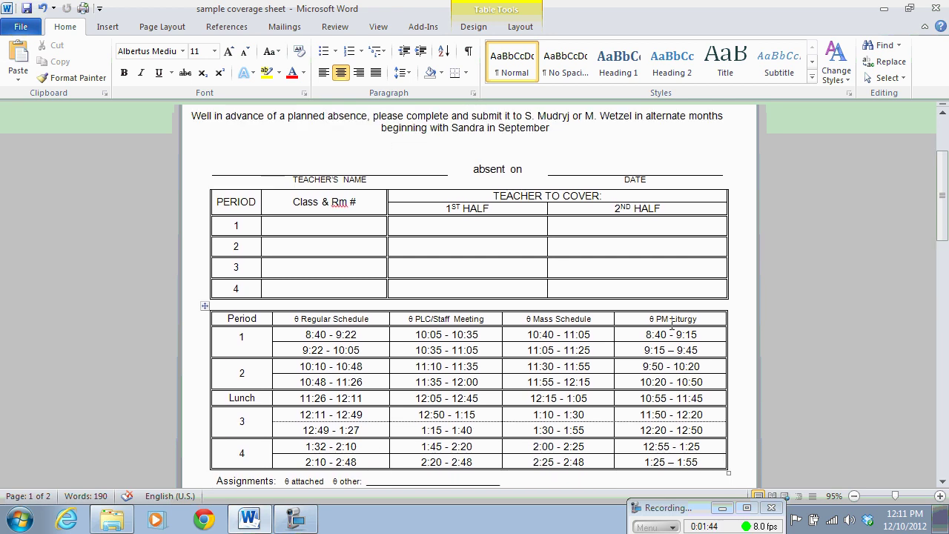
scroll(610, 288, up, 2)
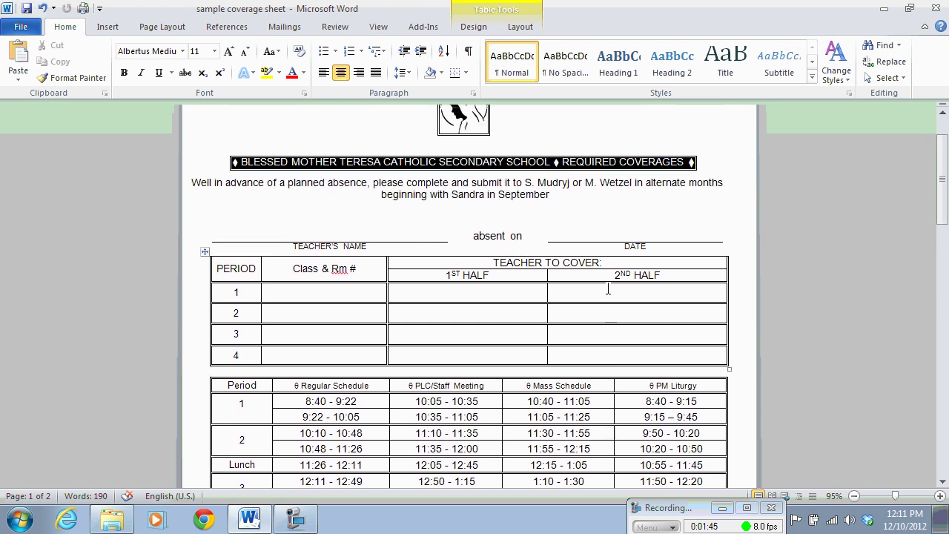
click(227, 233)
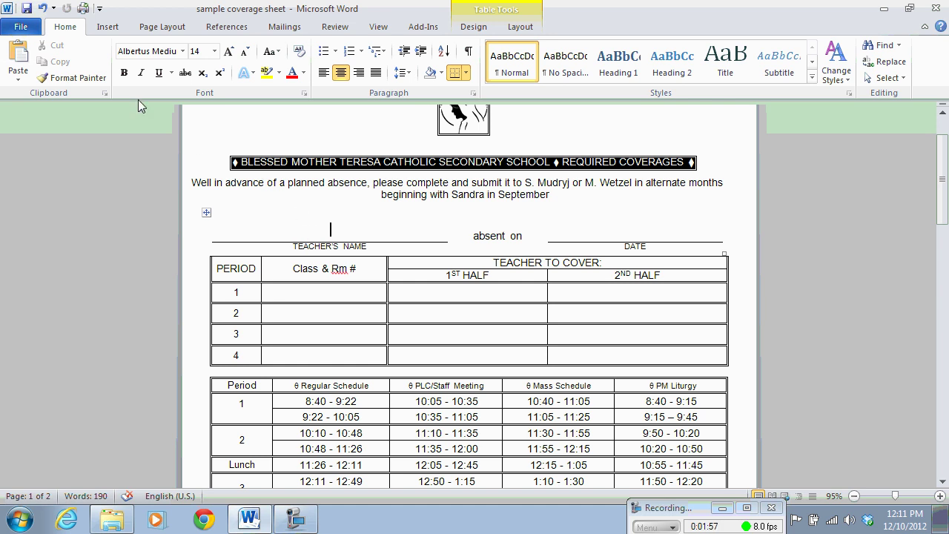
click(285, 29)
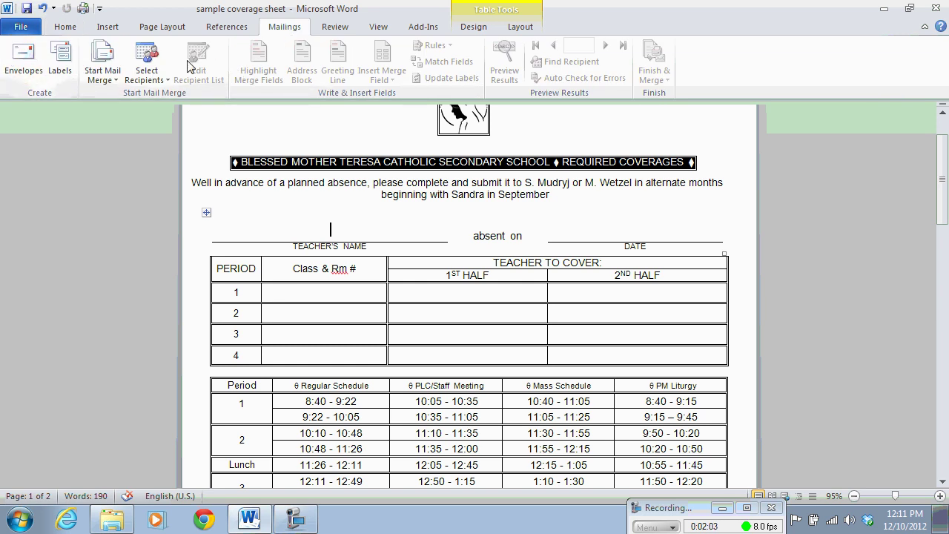
click(115, 84)
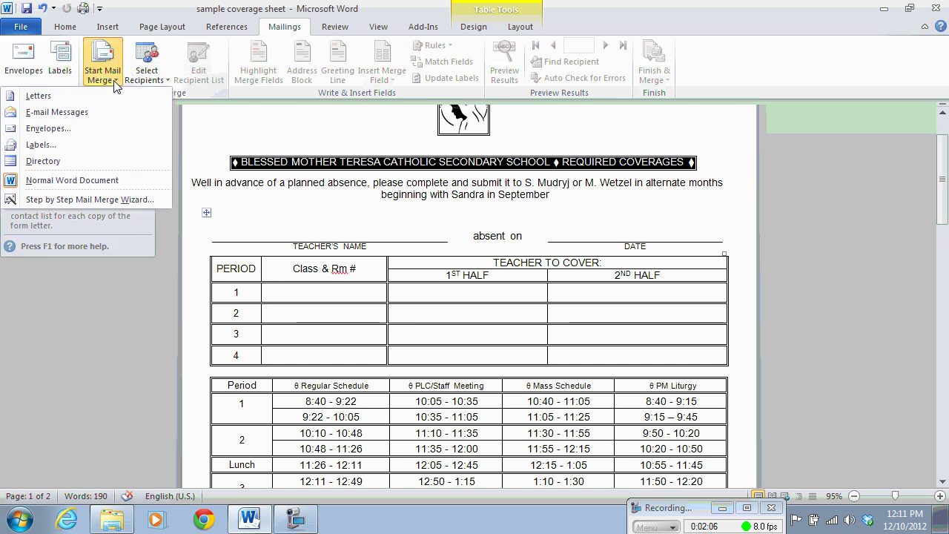
click(38, 97)
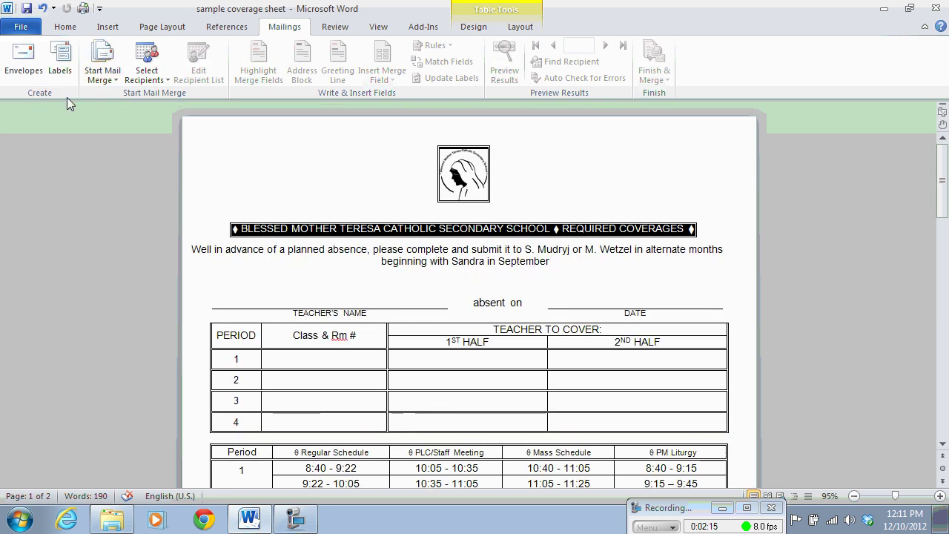
Use the existing list "sample timetable" from the Desktop as recipients, choosing the 'by teacher(8 blocks)$' table with column headers in the first row.
click(151, 76)
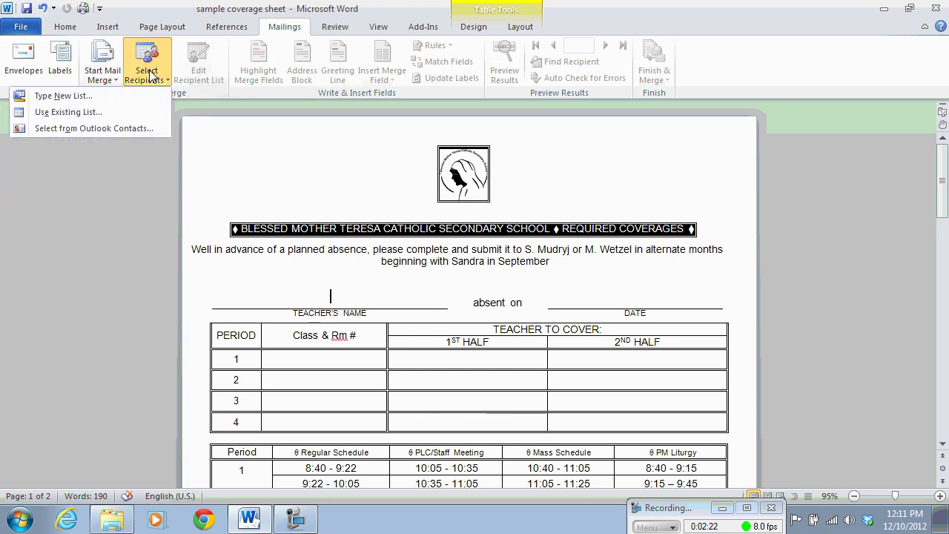
click(62, 113)
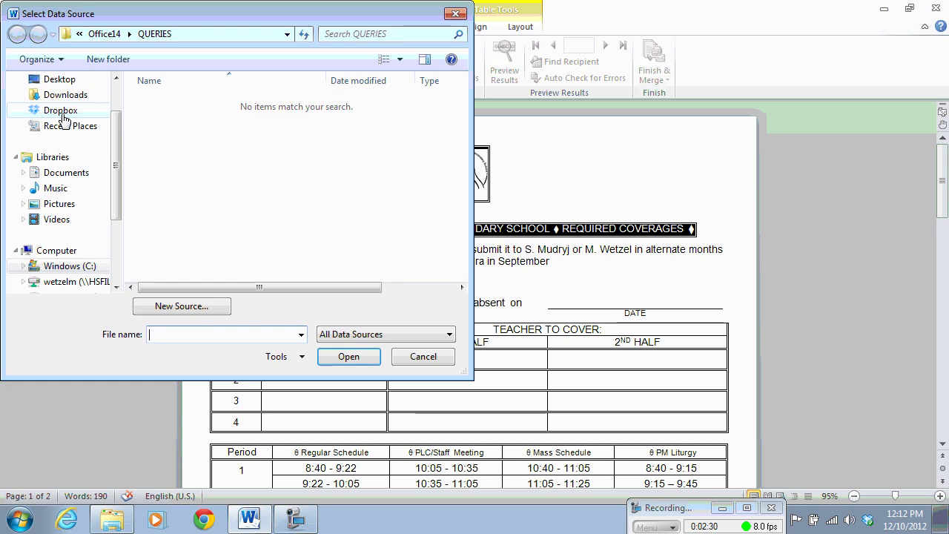
drag(116, 148, 115, 102)
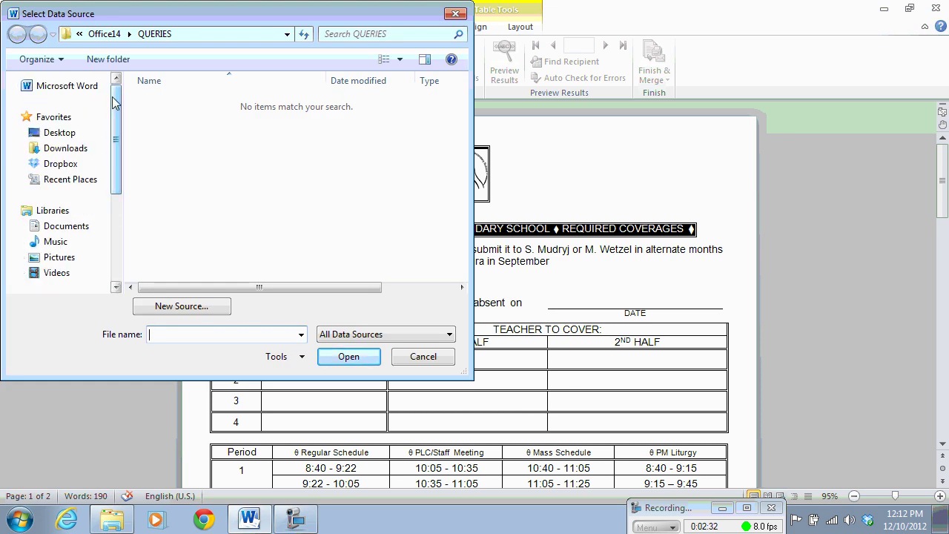
click(56, 132)
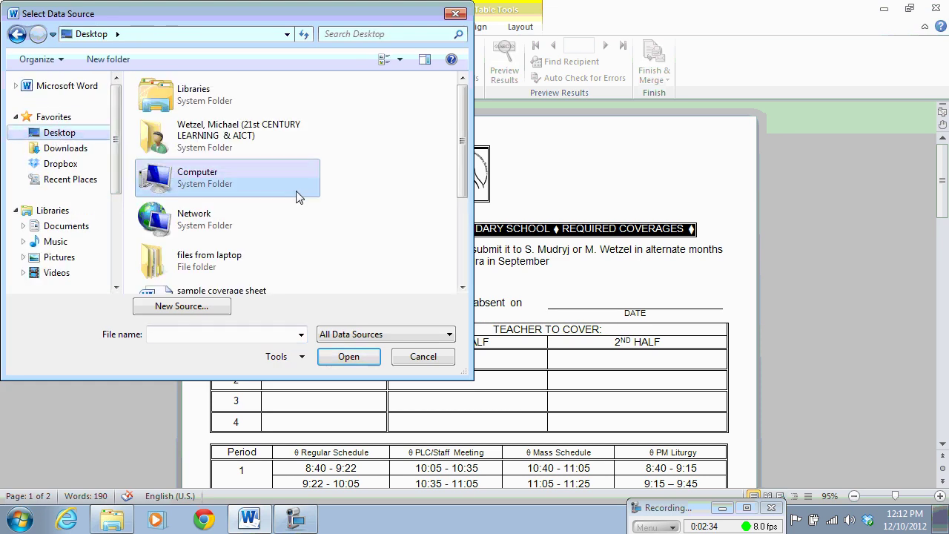
drag(463, 128, 464, 223)
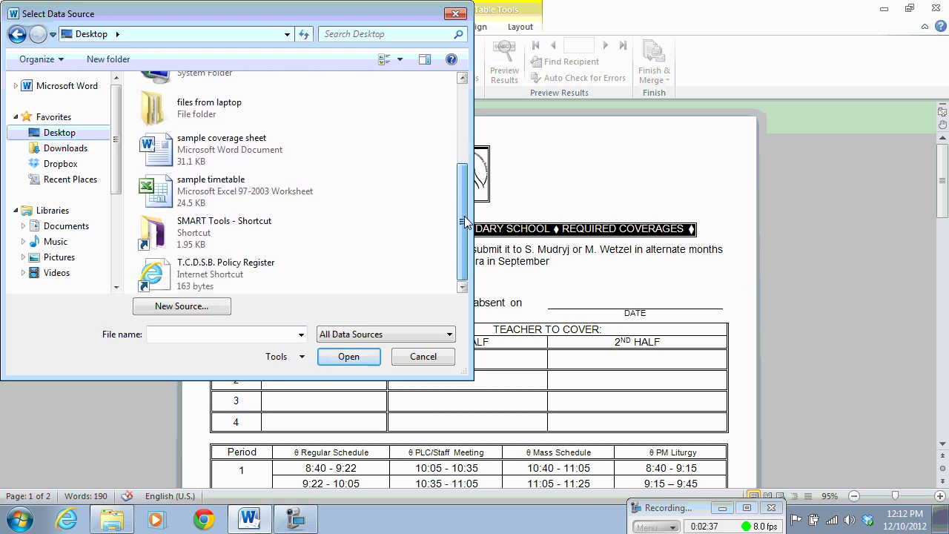
double_click(210, 191)
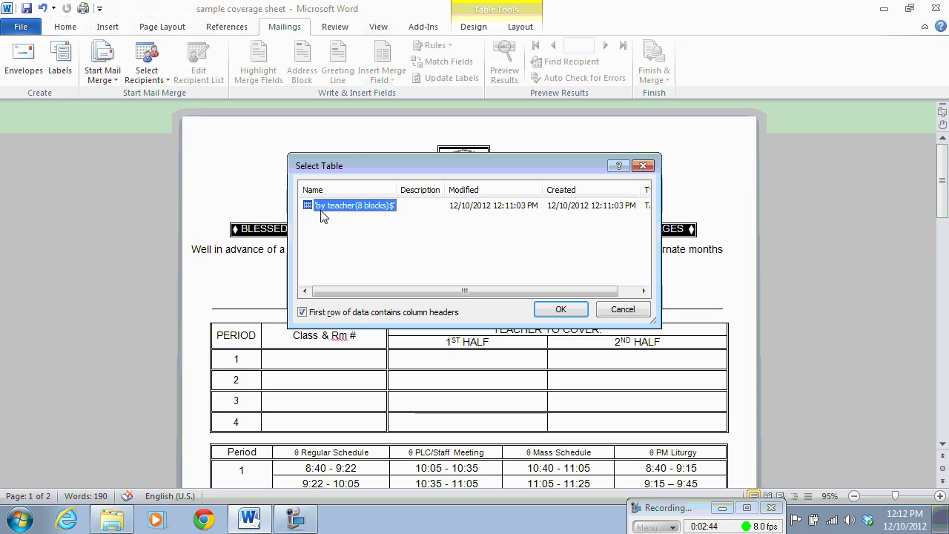
click(562, 309)
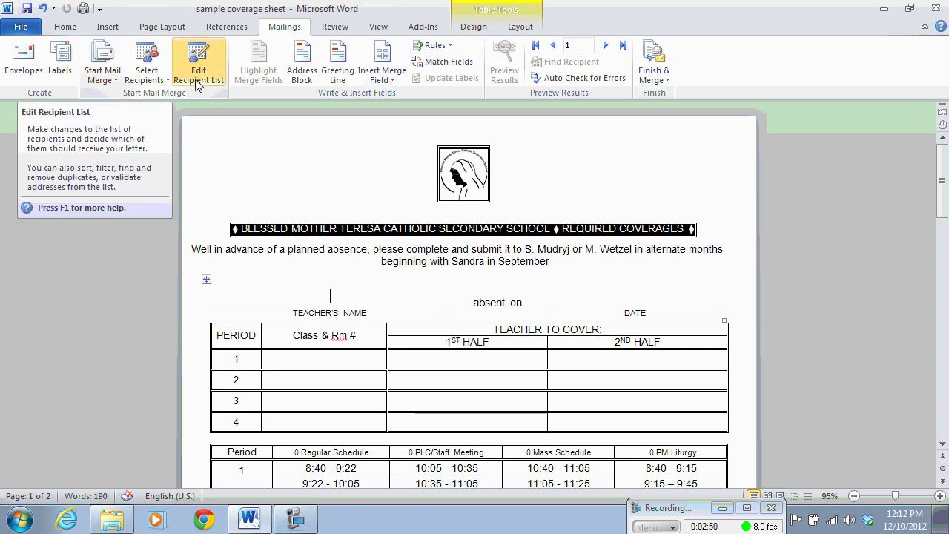
Review the teacher, class and room columns in the mail merge recipient list.
click(197, 82)
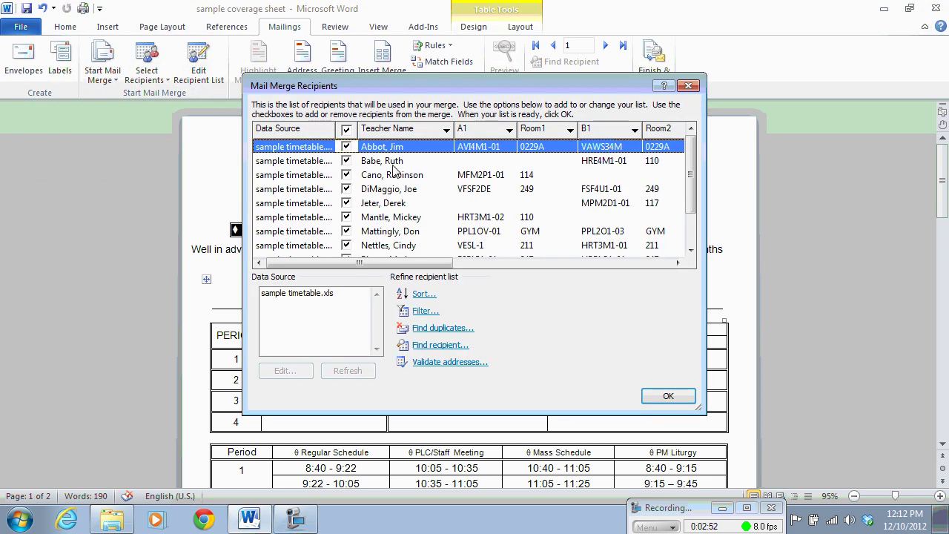
mouse_move(694, 157)
mouse_down()
mouse_move(693, 195)
mouse_move(691, 158)
mouse_up()
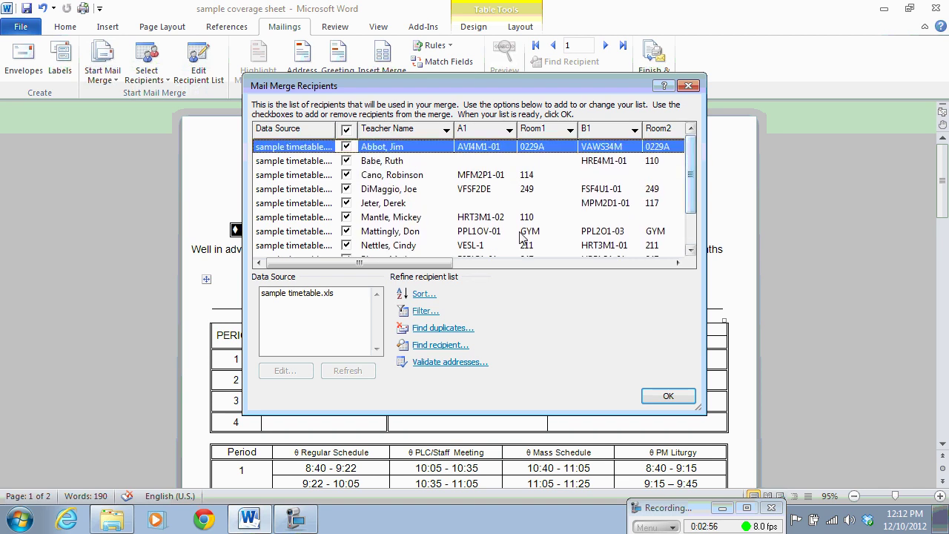
drag(407, 264, 363, 265)
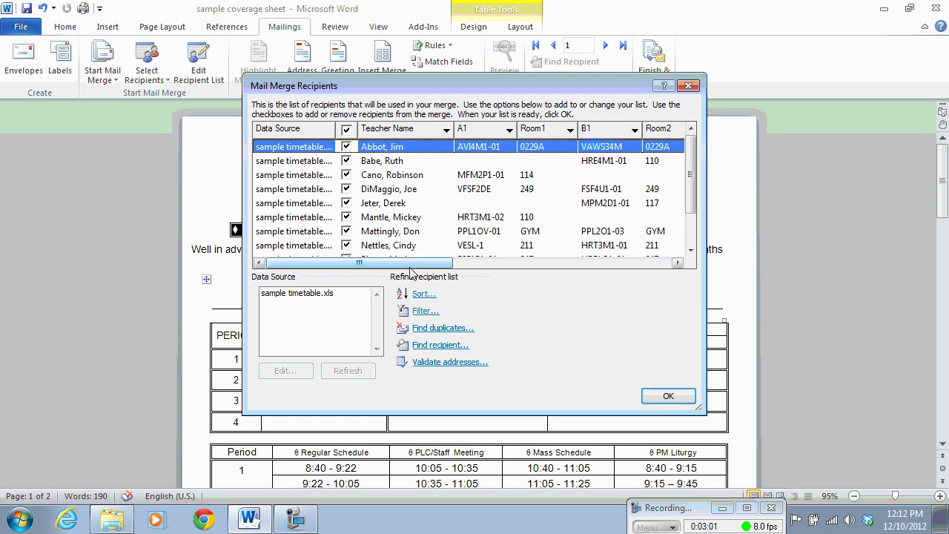
mouse_move(407, 271)
mouse_down()
mouse_move(623, 271)
mouse_move(412, 272)
mouse_up()
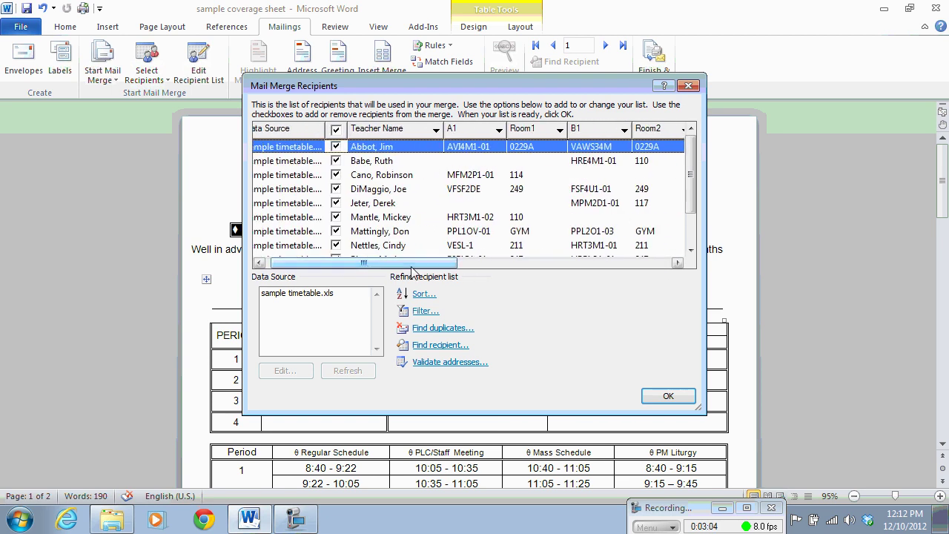
click(669, 399)
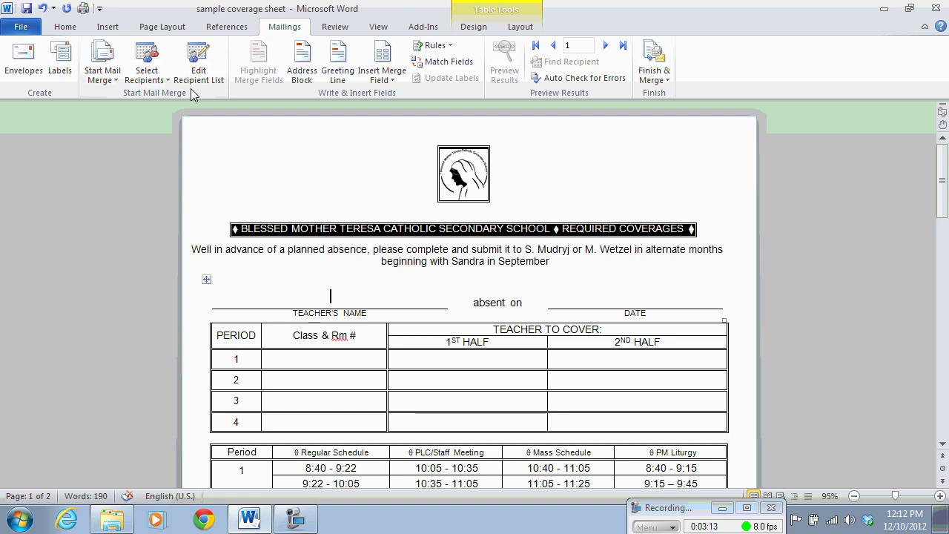
Insert the Teacher_Name merge field on the teacher's name line, and A1 and Room1 in the period 1 Class & Rm # cell.
click(387, 75)
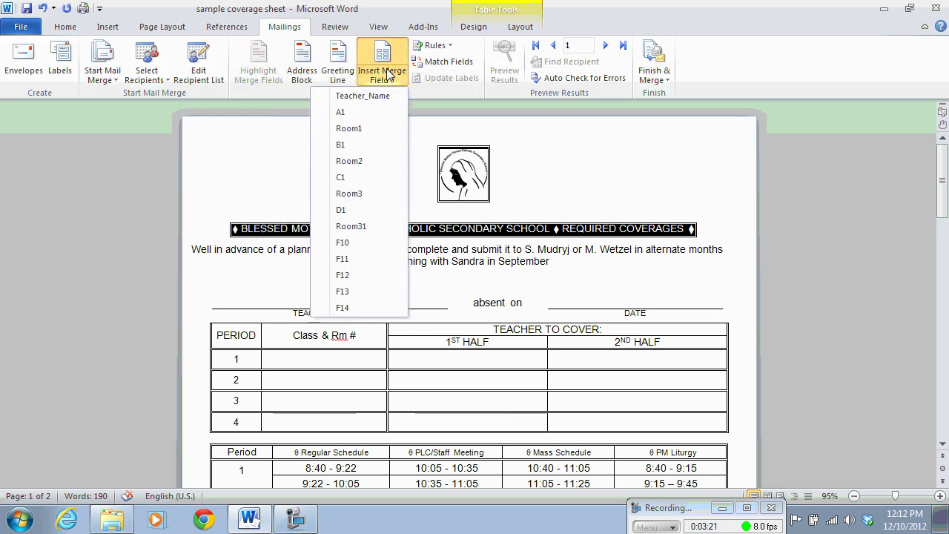
click(363, 97)
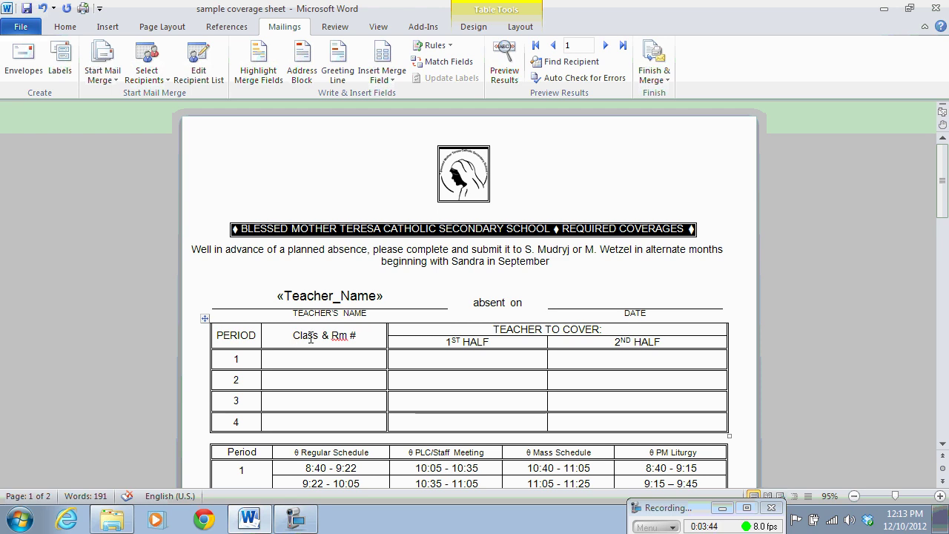
click(381, 77)
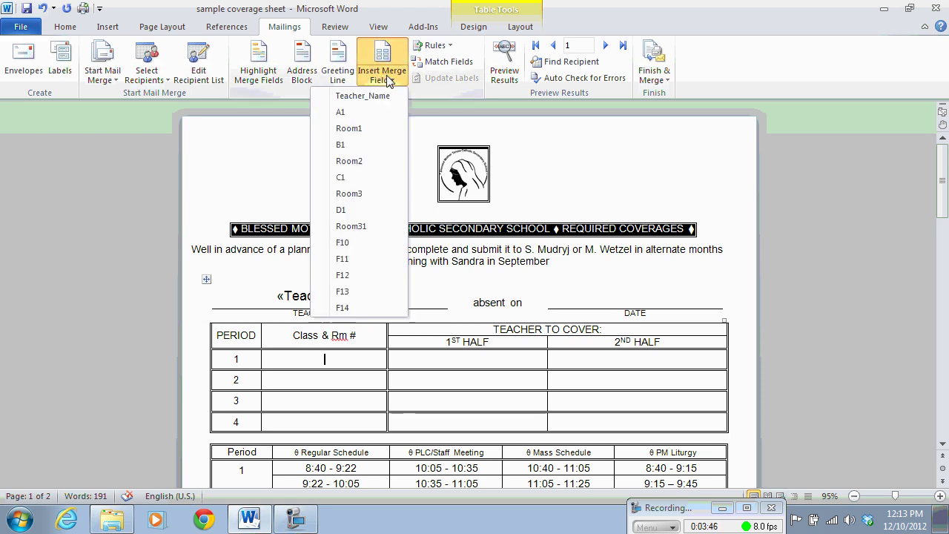
click(341, 113)
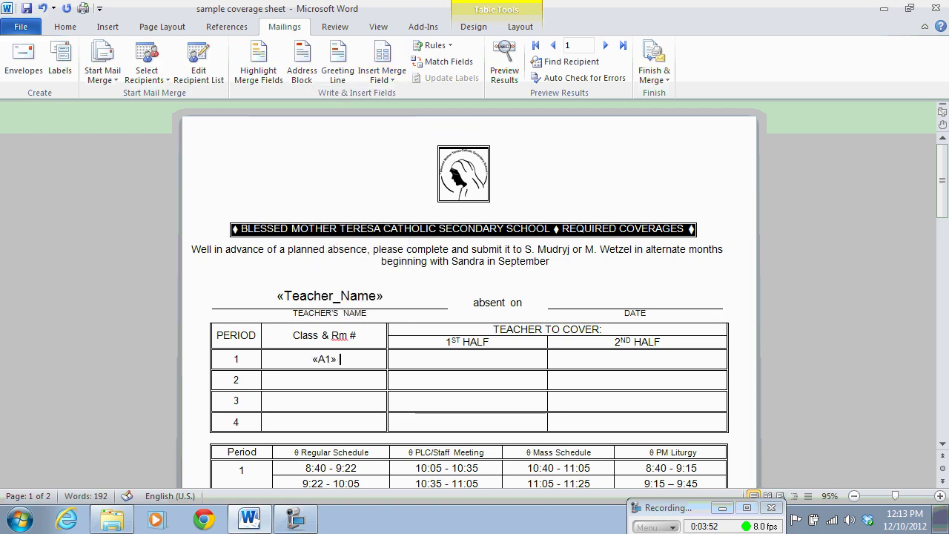
click(385, 78)
click(355, 131)
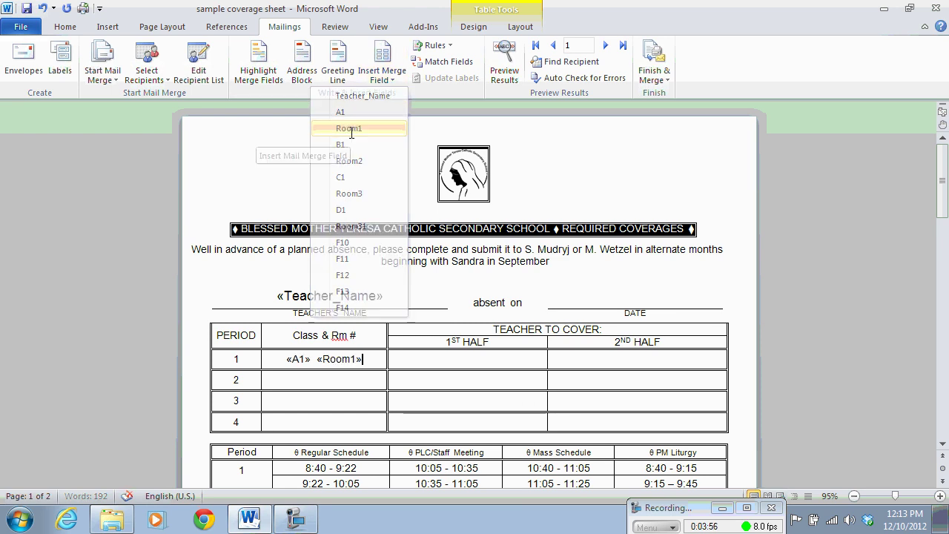
Insert the B1 and Room2 merge fields in the period 2 Class & Rm # cell.
click(308, 378)
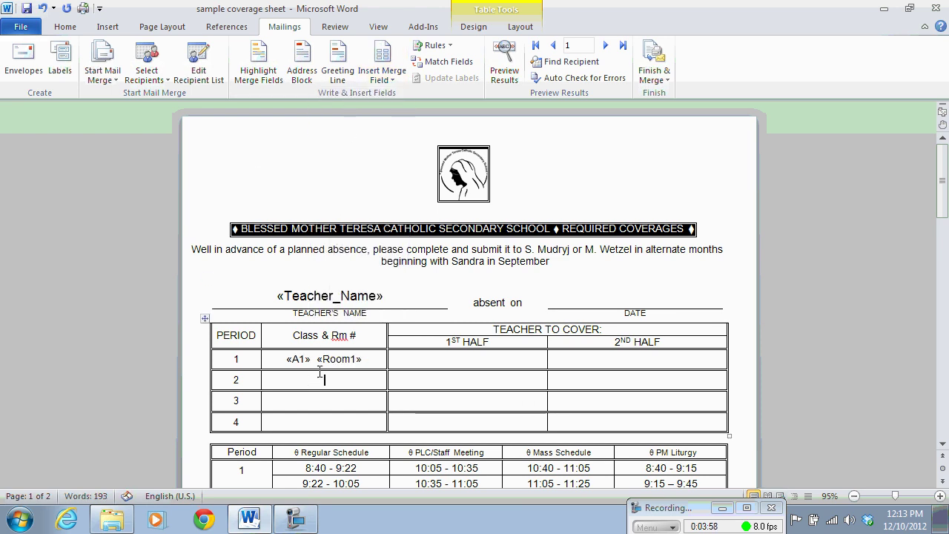
click(397, 79)
click(350, 144)
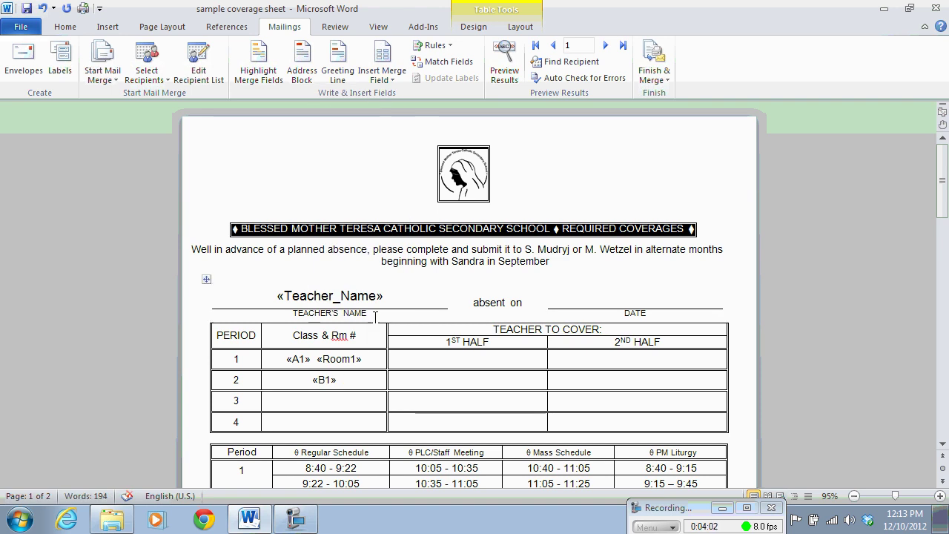
click(393, 80)
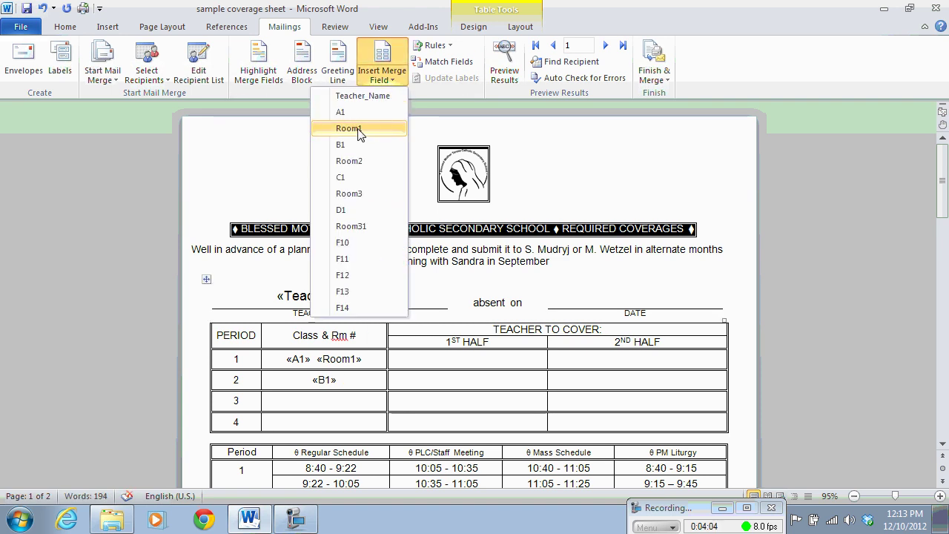
click(353, 162)
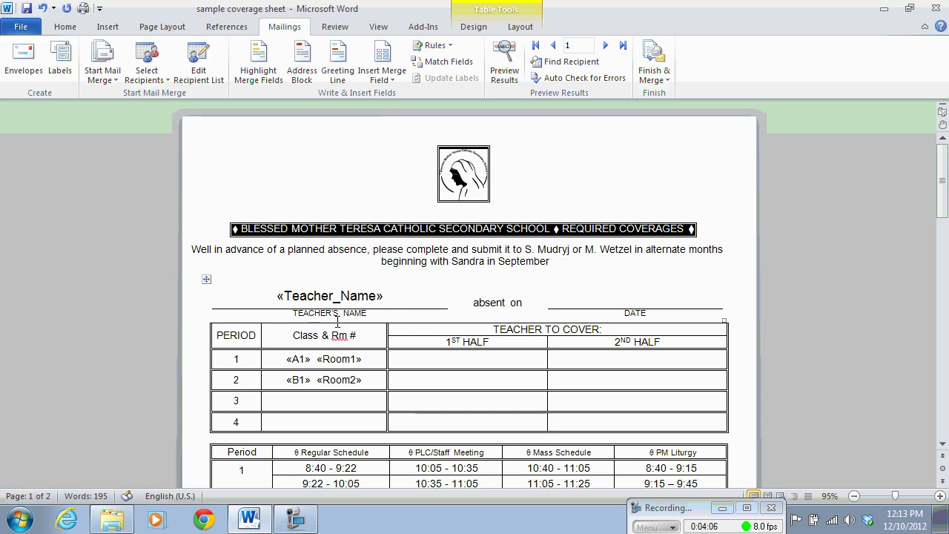
Insert the C1 and Room3 merge fields in the period 3 Class & Rm # cell.
click(314, 400)
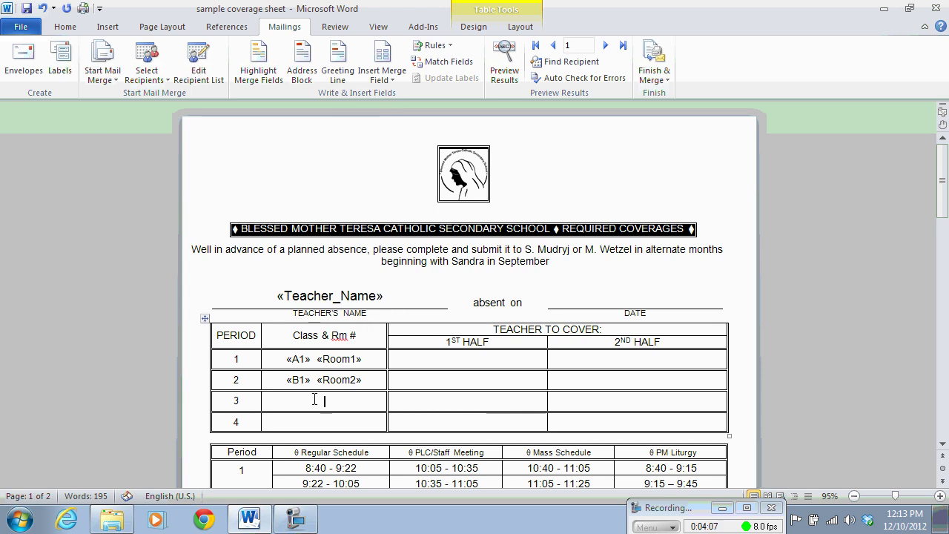
click(393, 78)
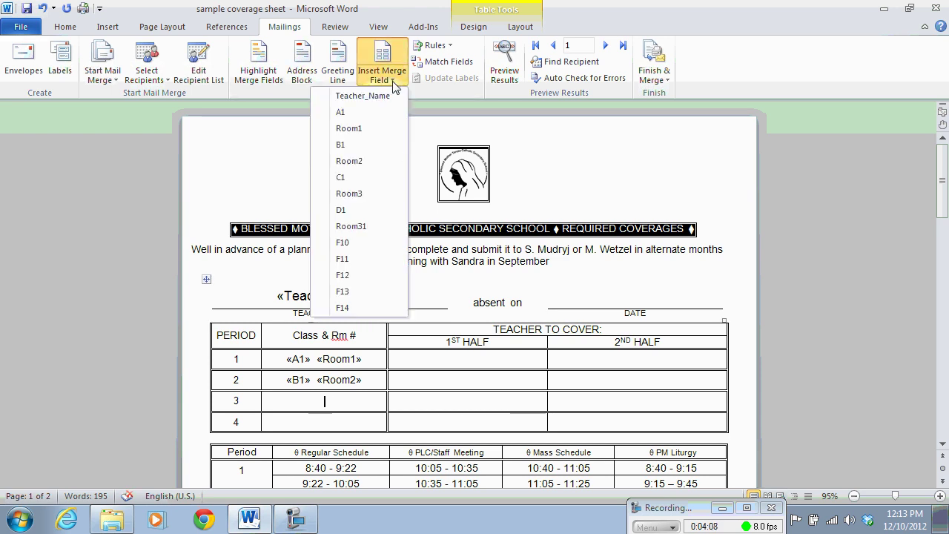
click(349, 177)
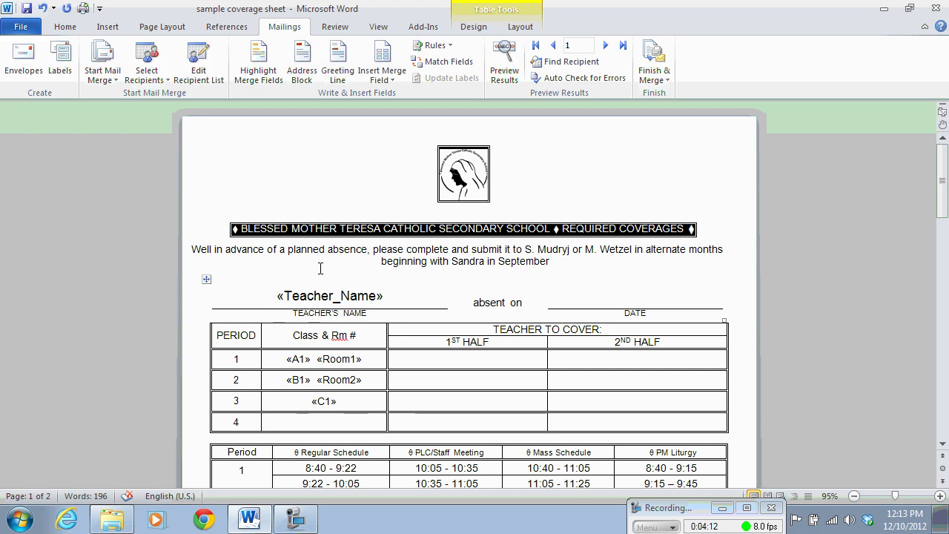
click(392, 79)
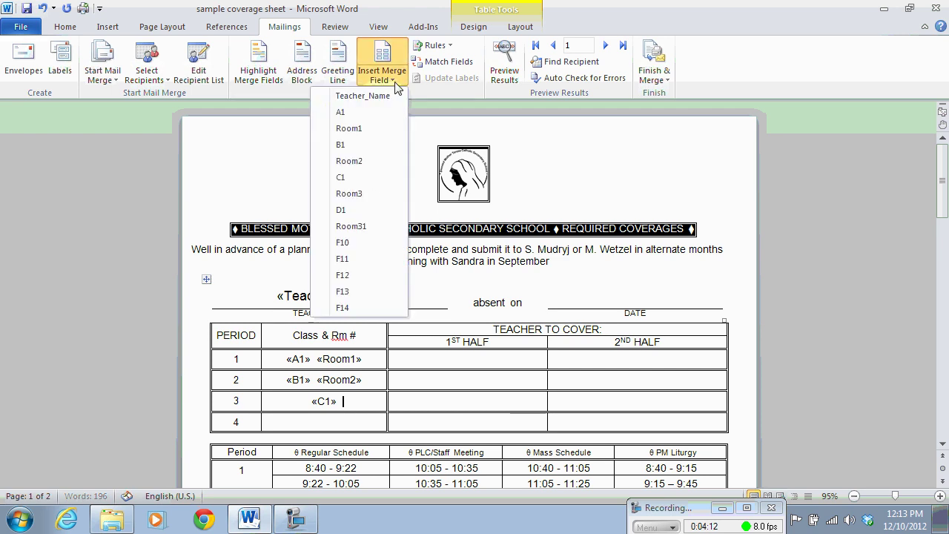
click(355, 193)
Insert the D1 and Room31 merge fields in the period 4 Class & Rm # cell and dismiss the antivirus notification.
click(313, 425)
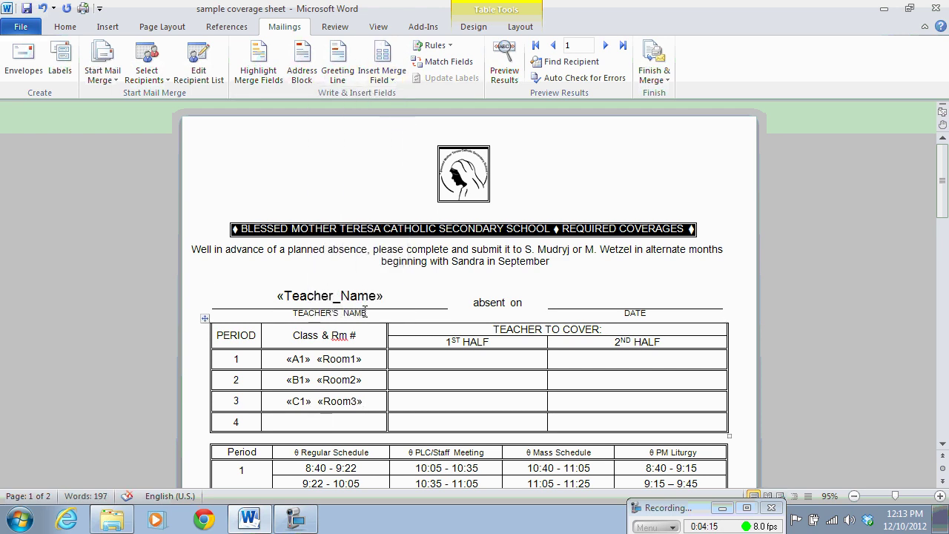
click(392, 79)
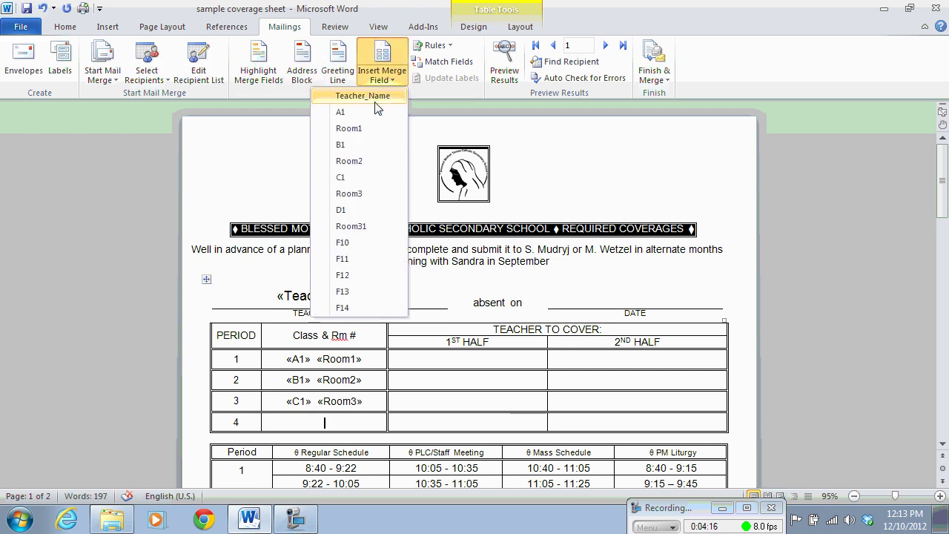
click(345, 210)
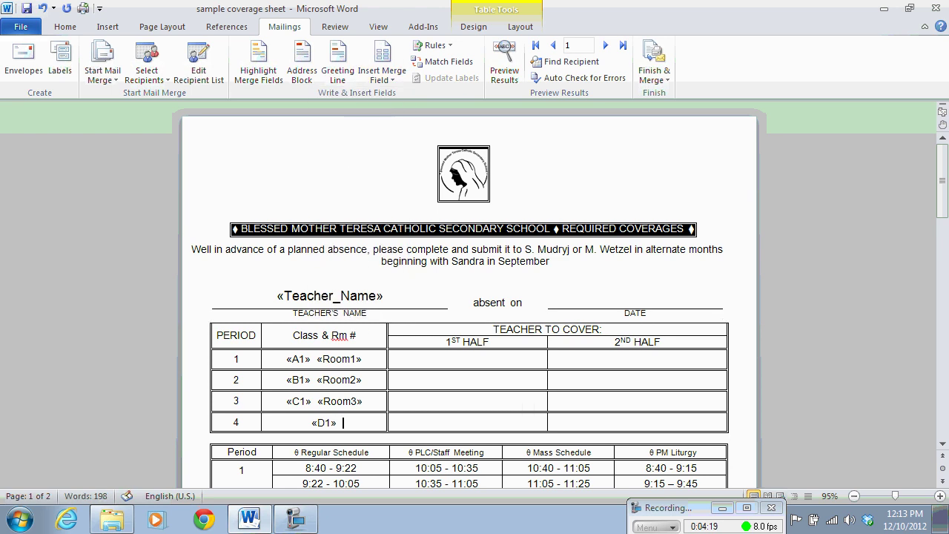
click(393, 82)
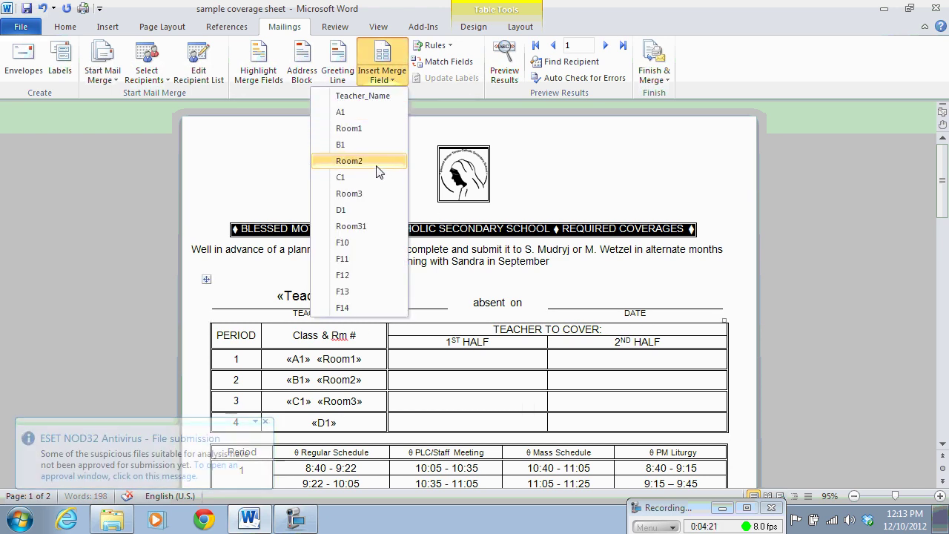
click(364, 227)
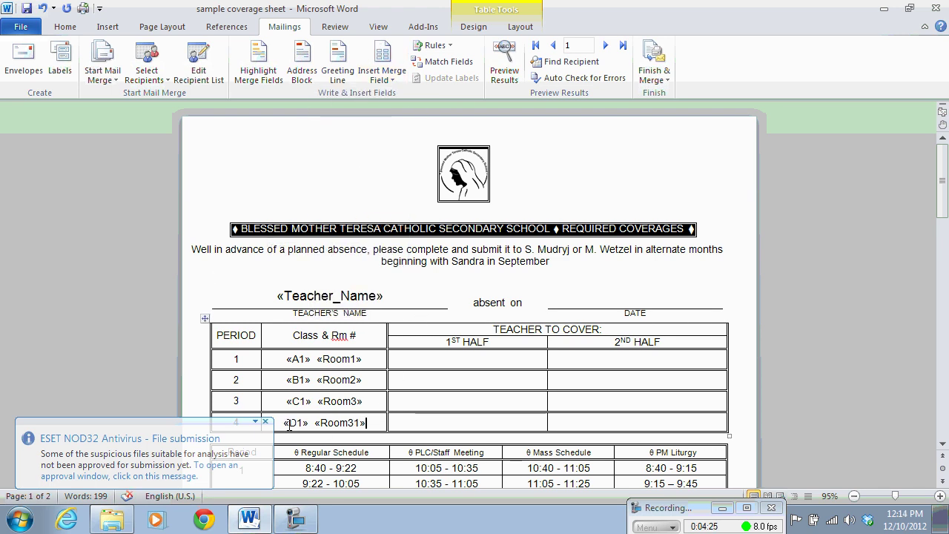
click(265, 422)
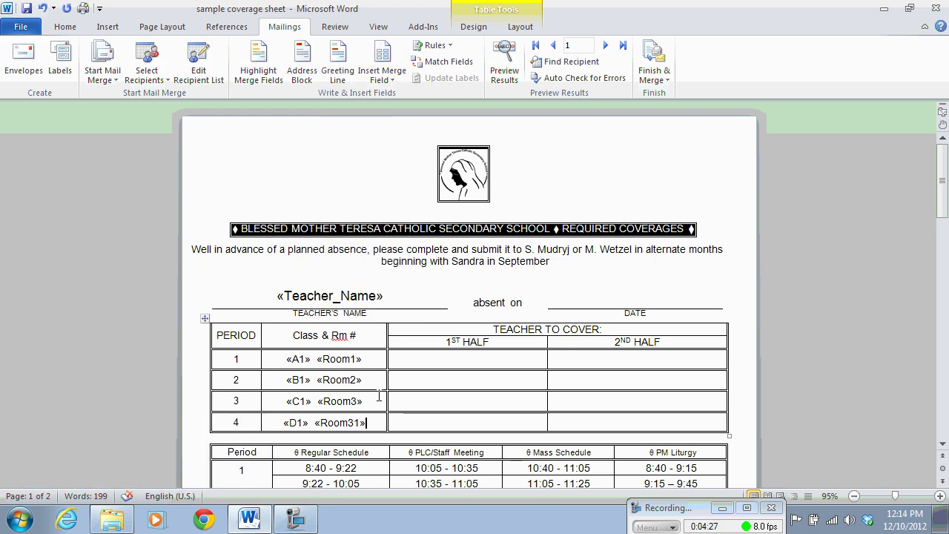
Preview the merge results in the coverage sheet and merge all records into a new document of individual letters.
scroll(727, 255, down, 3)
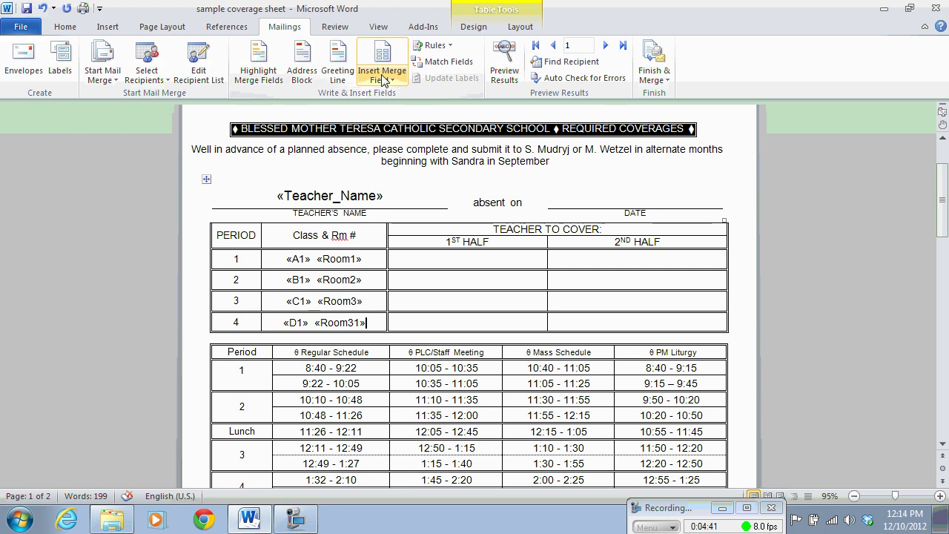
click(512, 65)
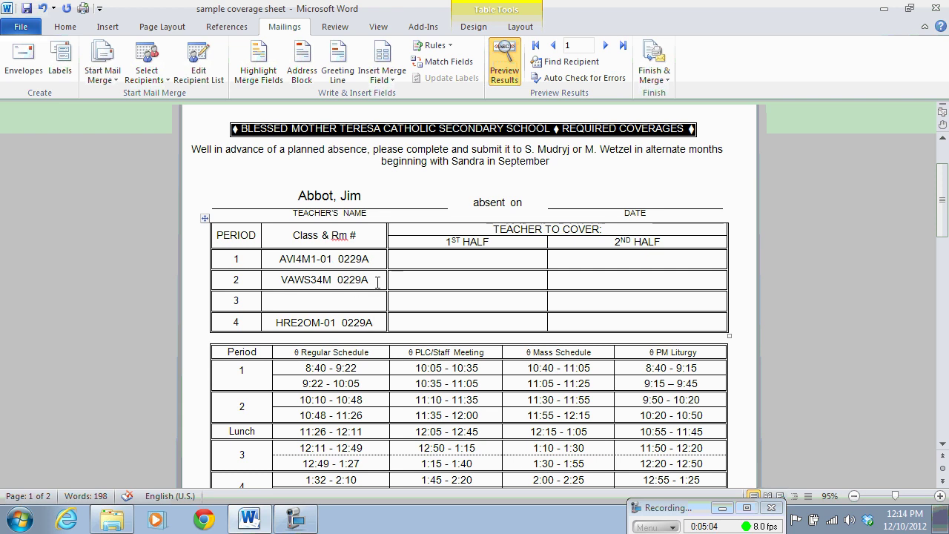
click(653, 64)
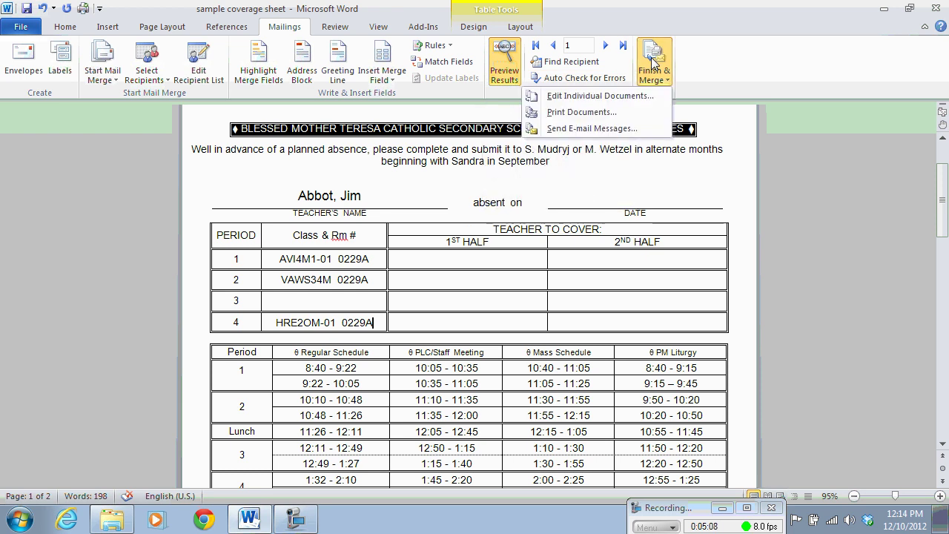
click(587, 97)
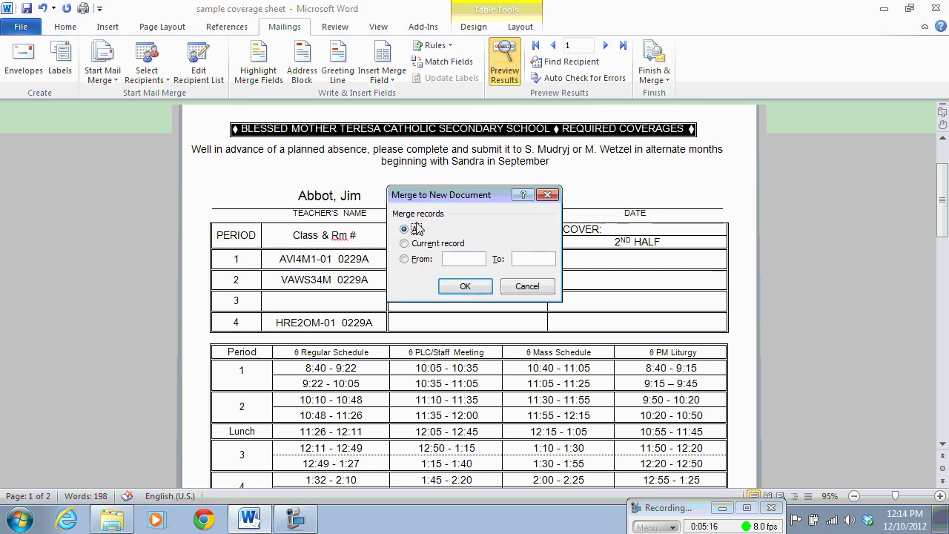
click(468, 287)
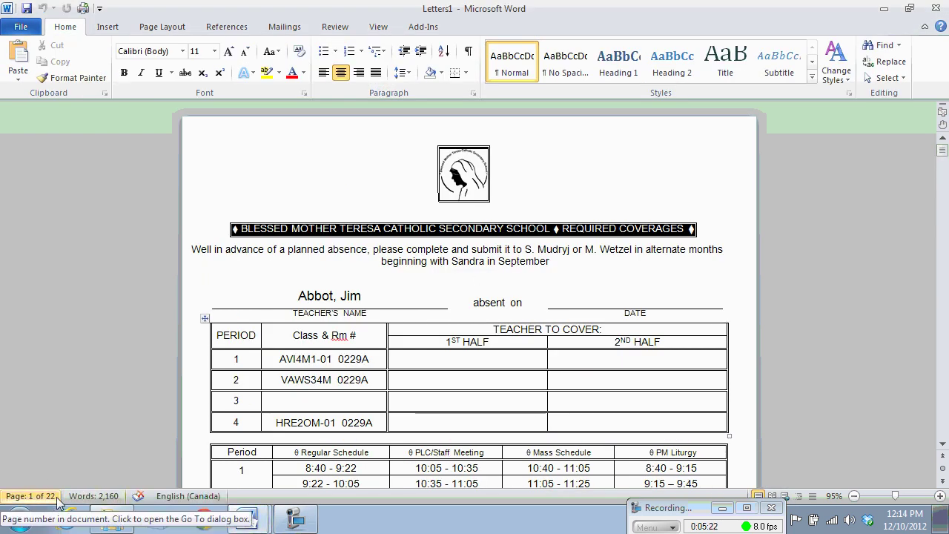
Look through the merged coverage sheets, checking each teacher's name, classes and rooms.
scroll(747, 269, down, 3)
scroll(747, 269, down, 12)
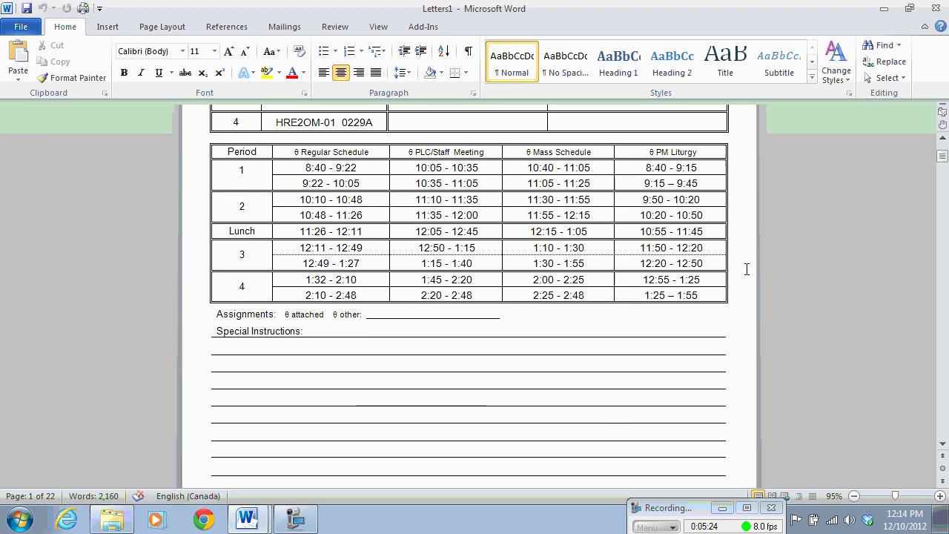
scroll(745, 269, down, 10)
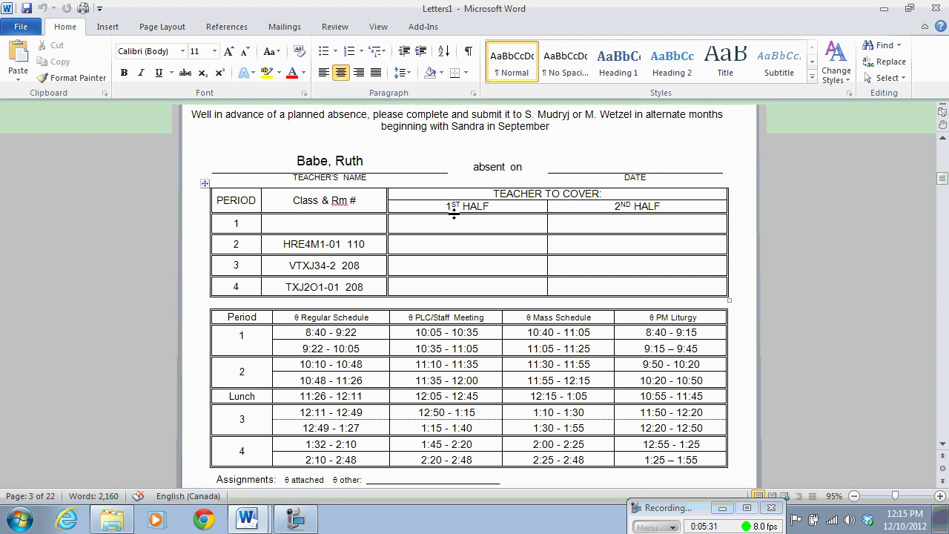
scroll(542, 250, down, 12)
scroll(542, 250, down, 5)
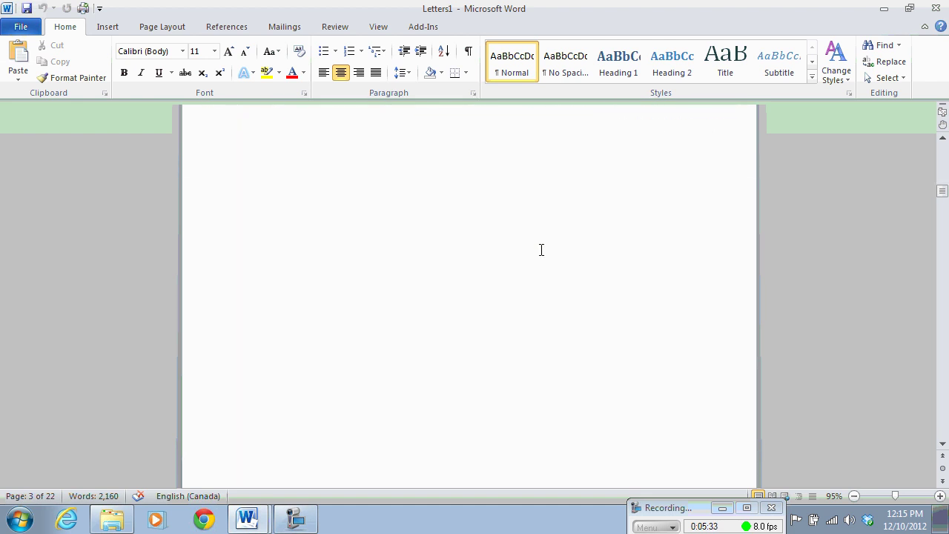
scroll(540, 249, down, 1)
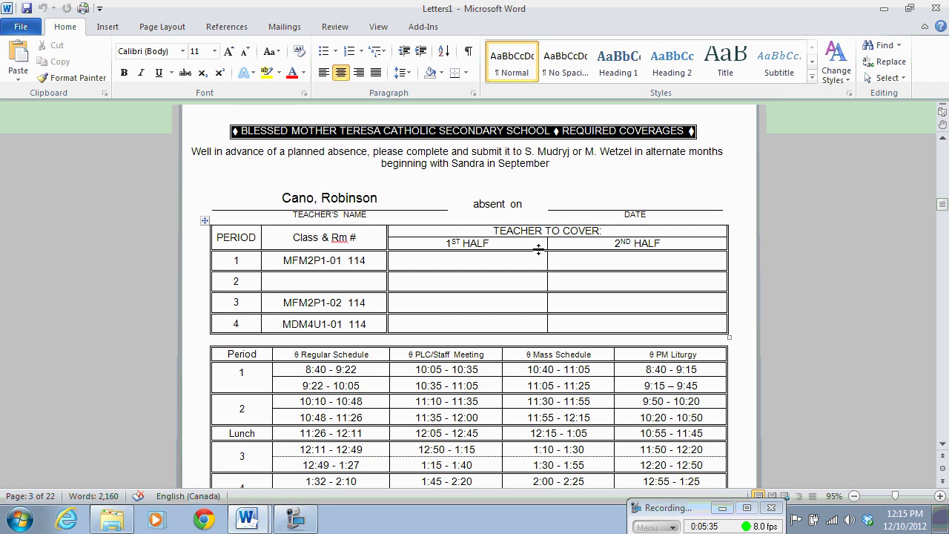